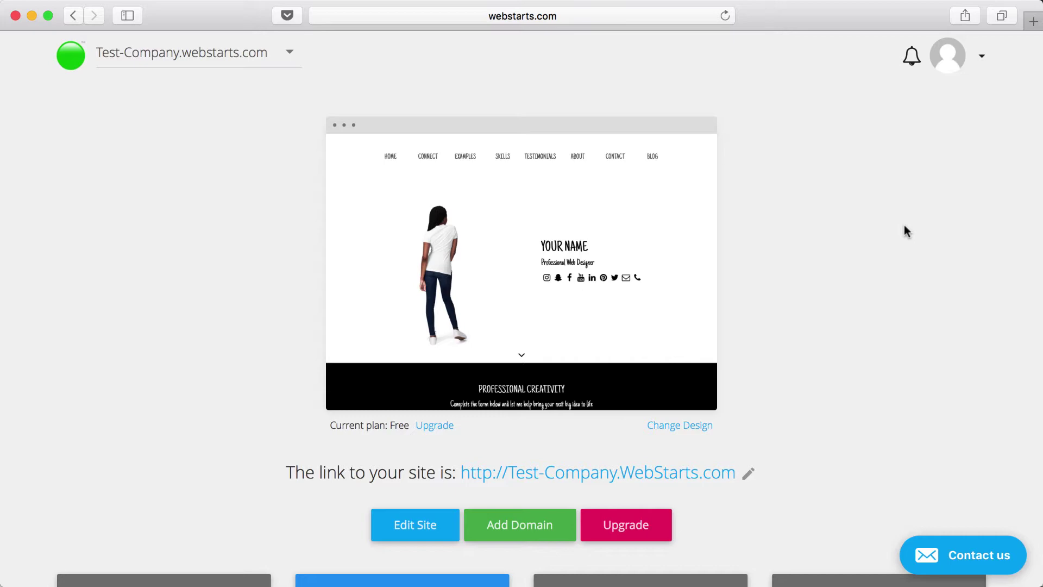
Scroll through the Test-Company site dashboard to review it
scroll(906, 230, "down", 5)
scroll(904, 224, "up", 8)
scroll(871, 288, "down", 4)
Open the Add Domain page and focus the empty domain name search field
left_click(560, 416)
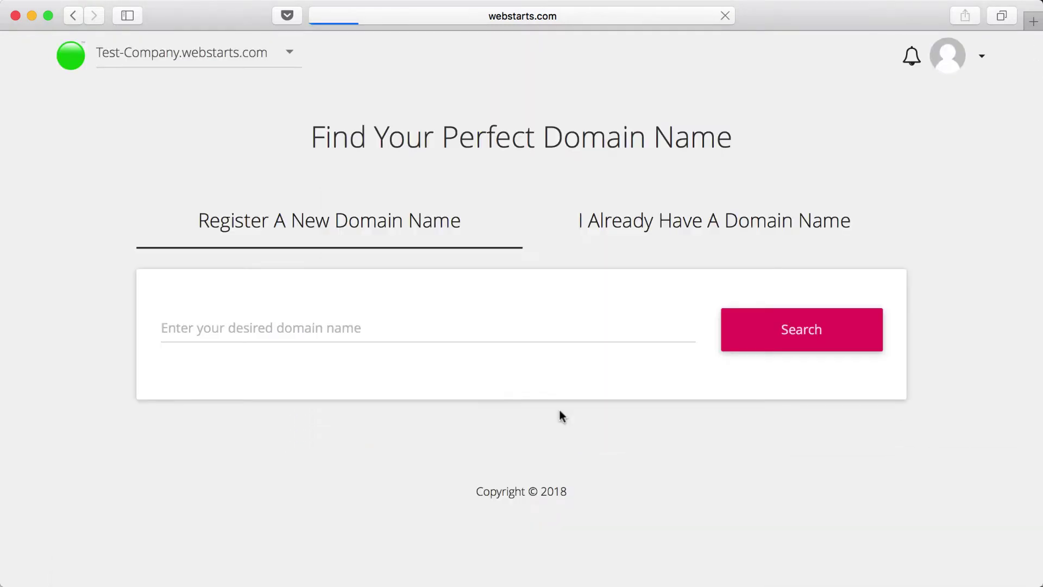
left_click(518, 336)
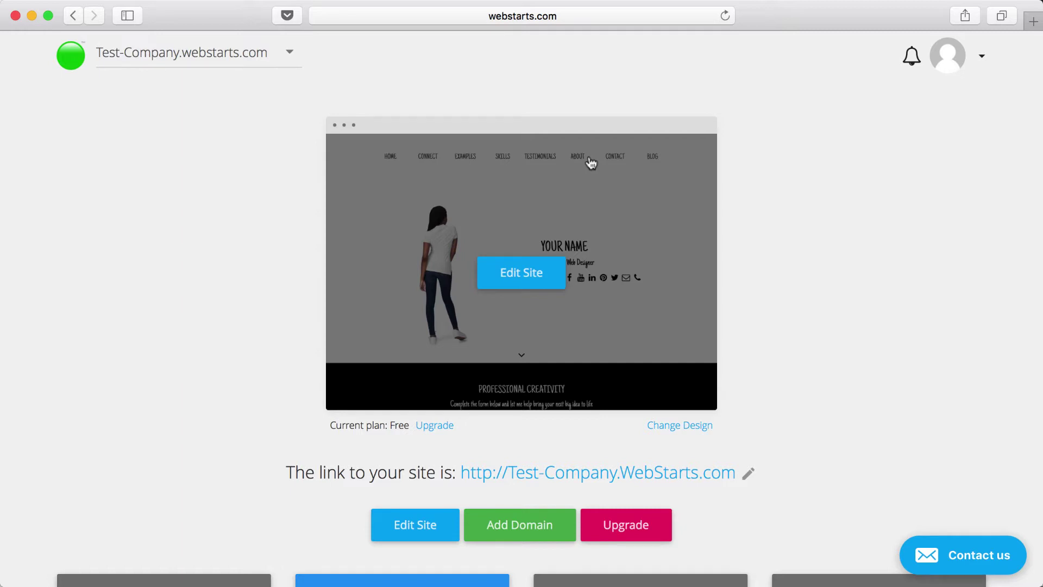
Open the site in the editor and try nudging the woman photo in the hero
scroll(481, 372, "down", 5)
left_click(425, 389)
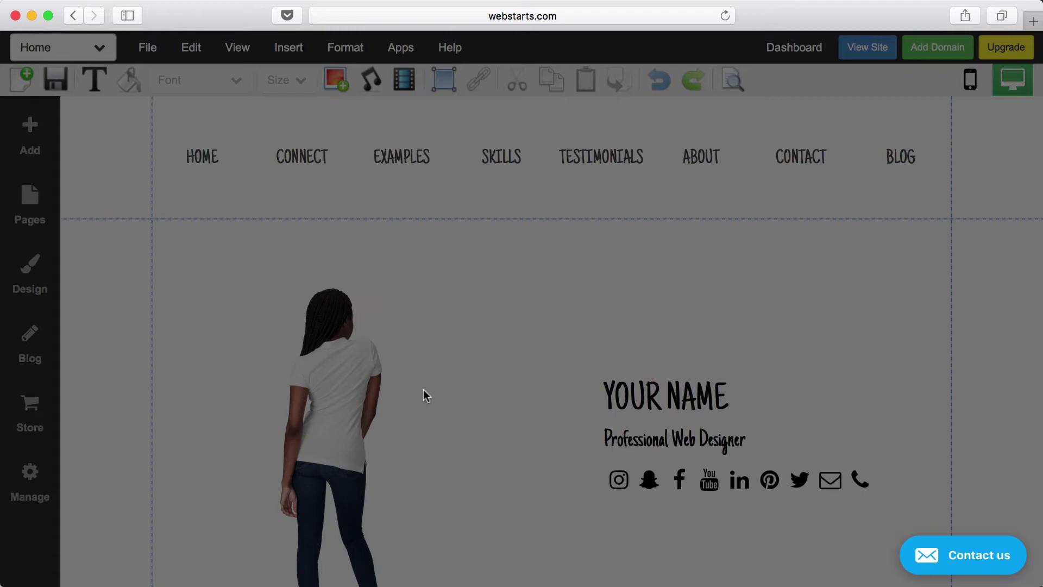
scroll(444, 406, "down", 3)
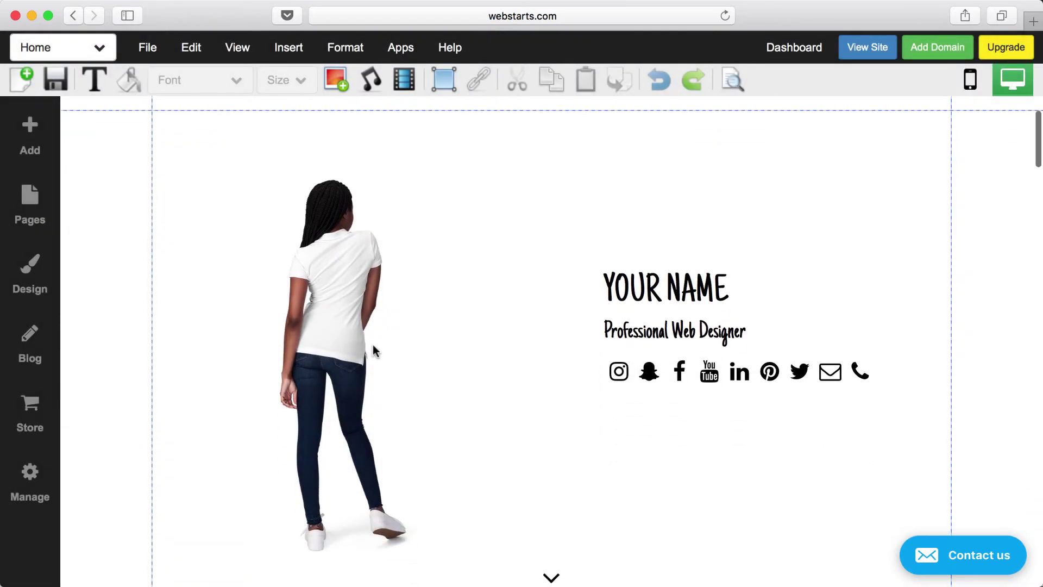
left_click(358, 336)
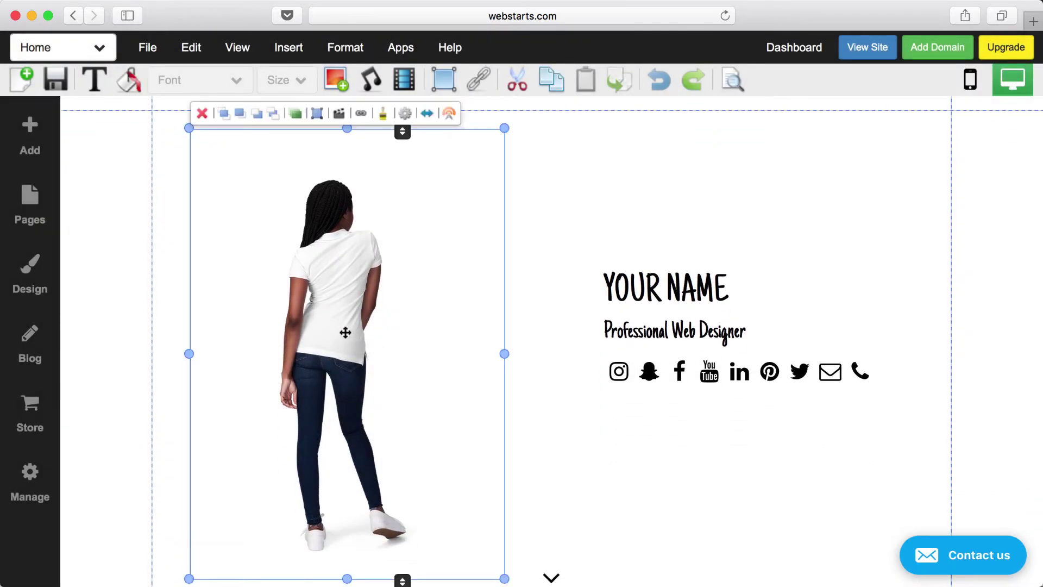
mouse_move(345, 333)
left_mouse_down()
mouse_move(511, 340)
mouse_move(344, 329)
left_mouse_up()
Open and cancel the photo's image picker, then enter and exit editing of the YOUR NAME text
left_click(717, 301)
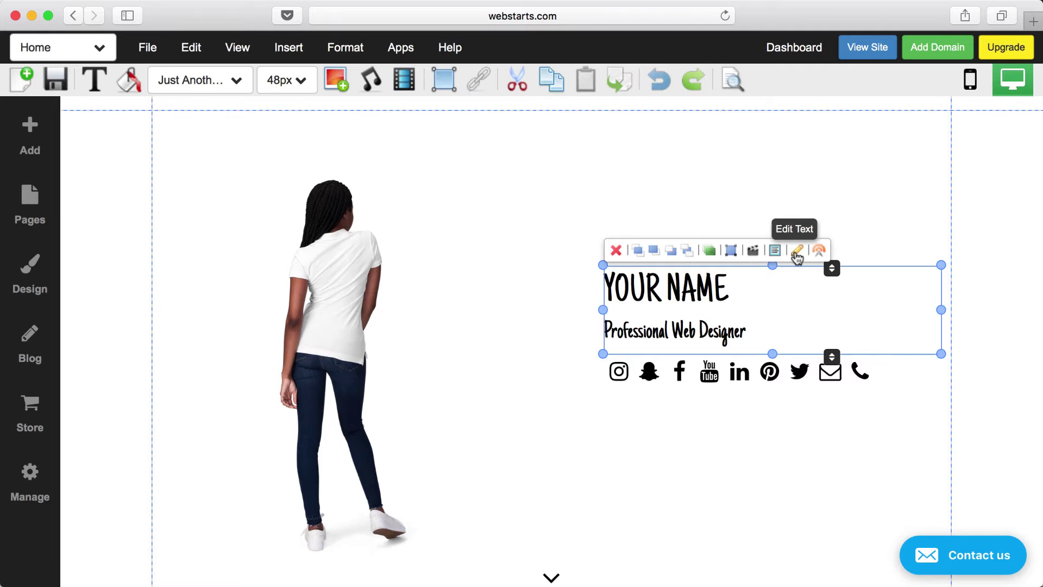
double_click(357, 256)
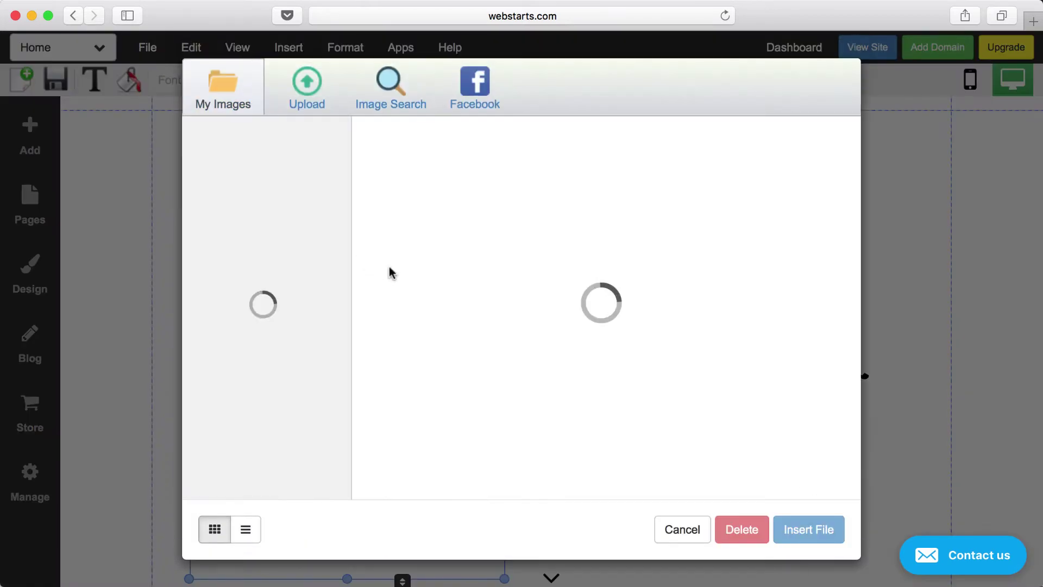
left_click(703, 545)
left_click(717, 288)
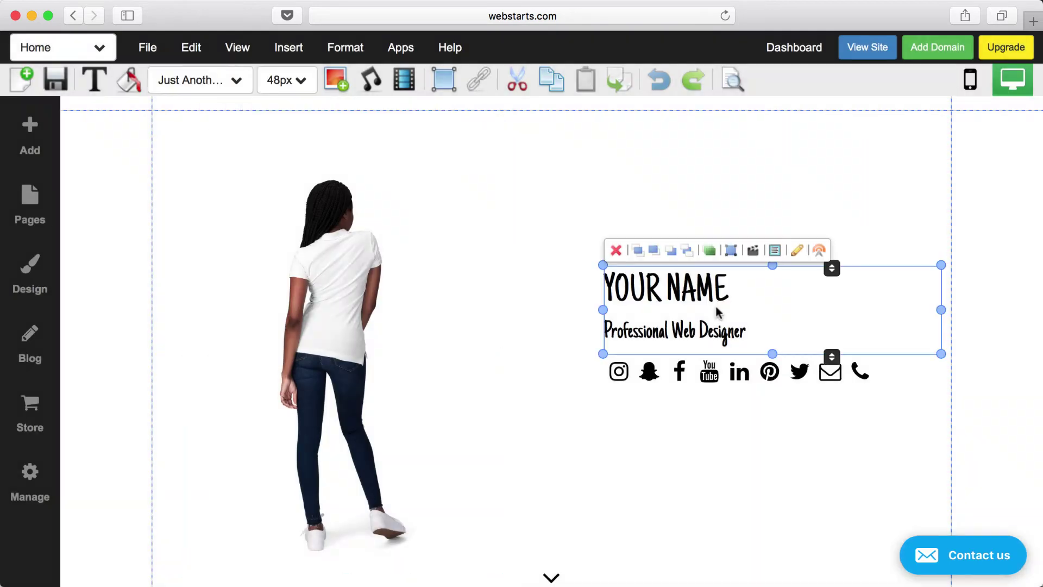
left_click(717, 308)
left_click(734, 243)
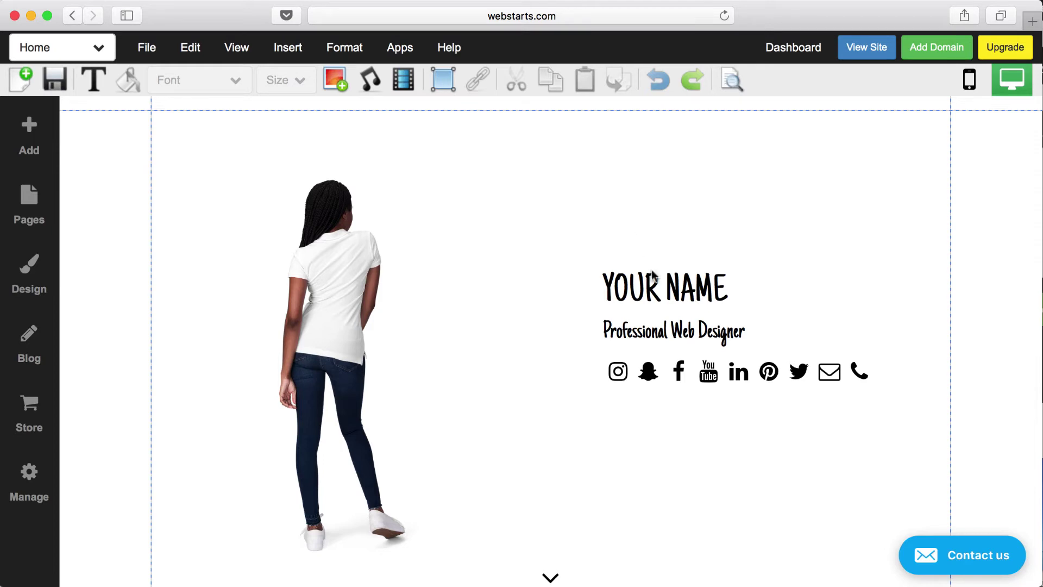
scroll(652, 275, "down", 5)
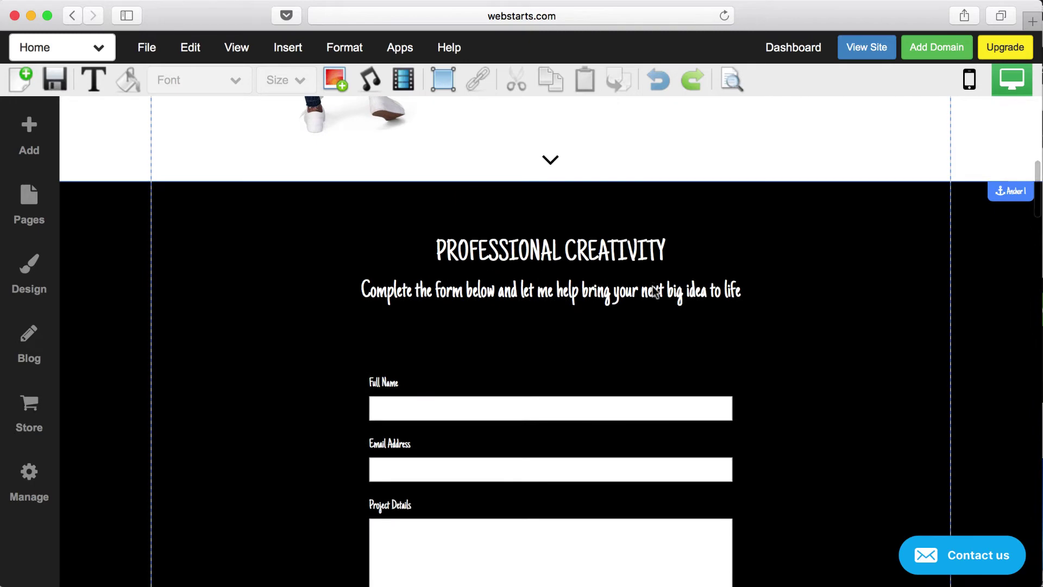
scroll(655, 279, "up", 15)
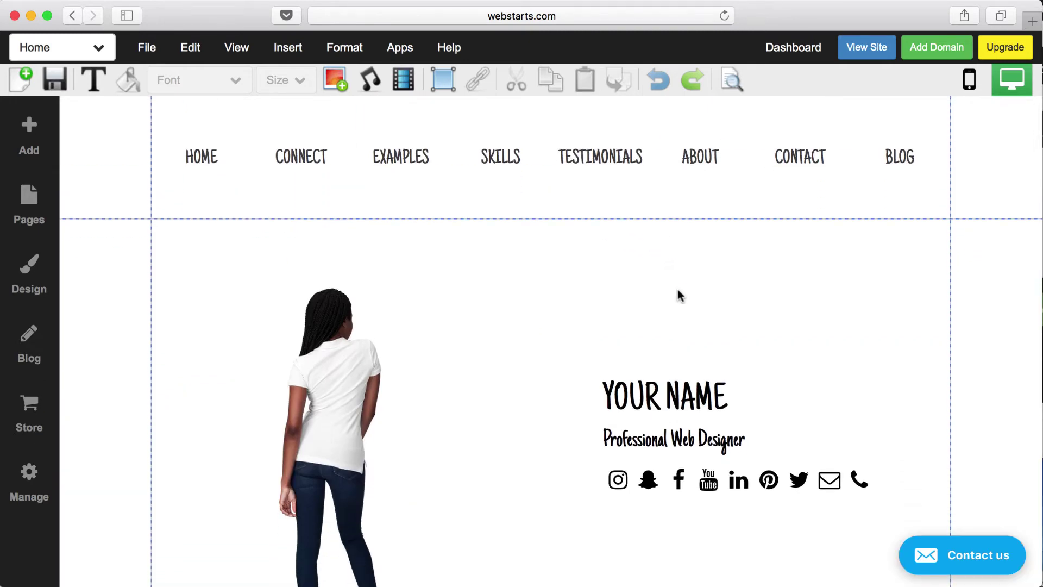
scroll(677, 289, "down", 2)
left_click(676, 300)
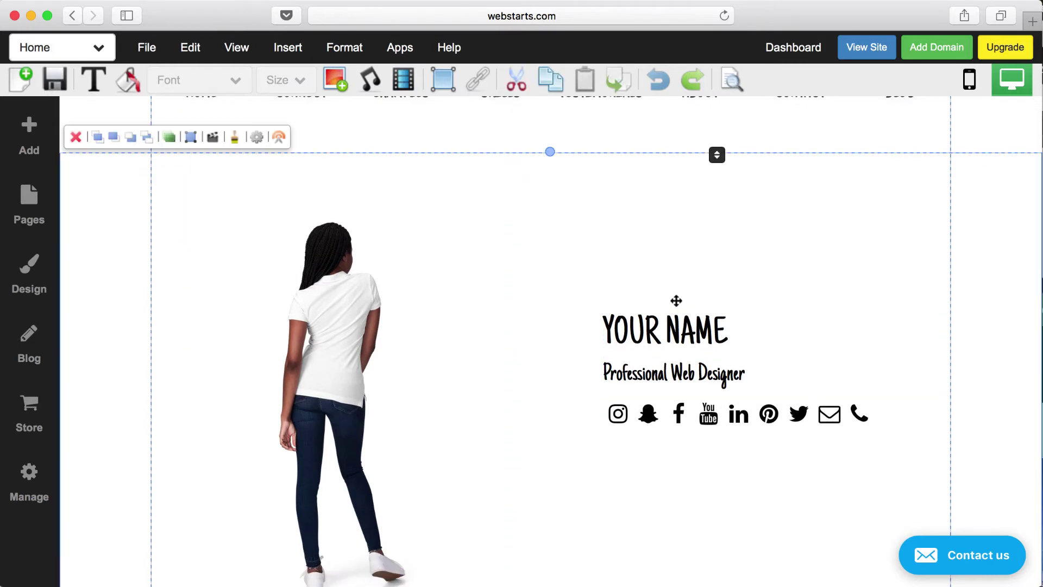
left_click(677, 324)
scroll(677, 324, "down", 4)
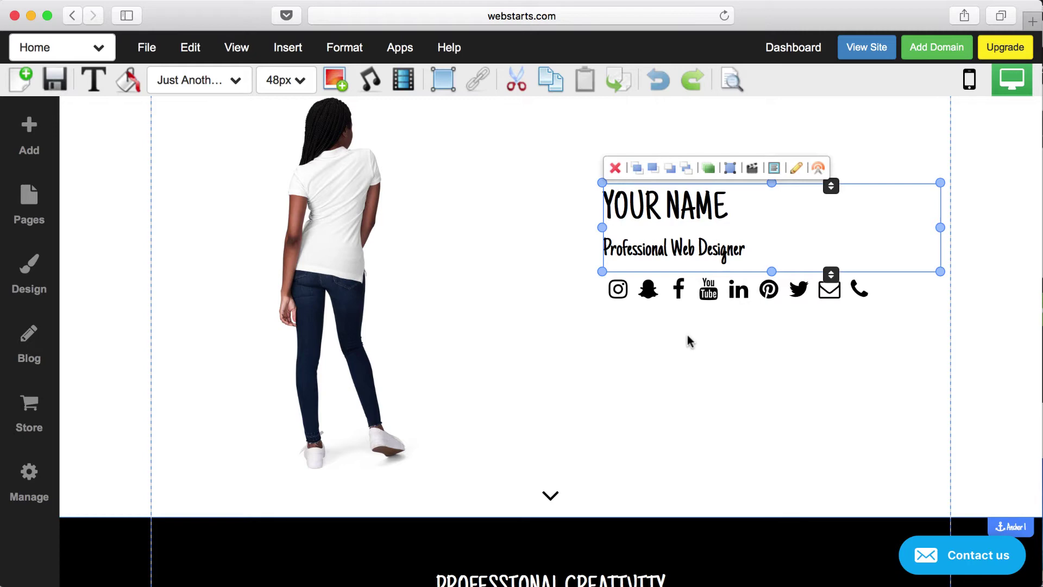
scroll(686, 337, "down", 12)
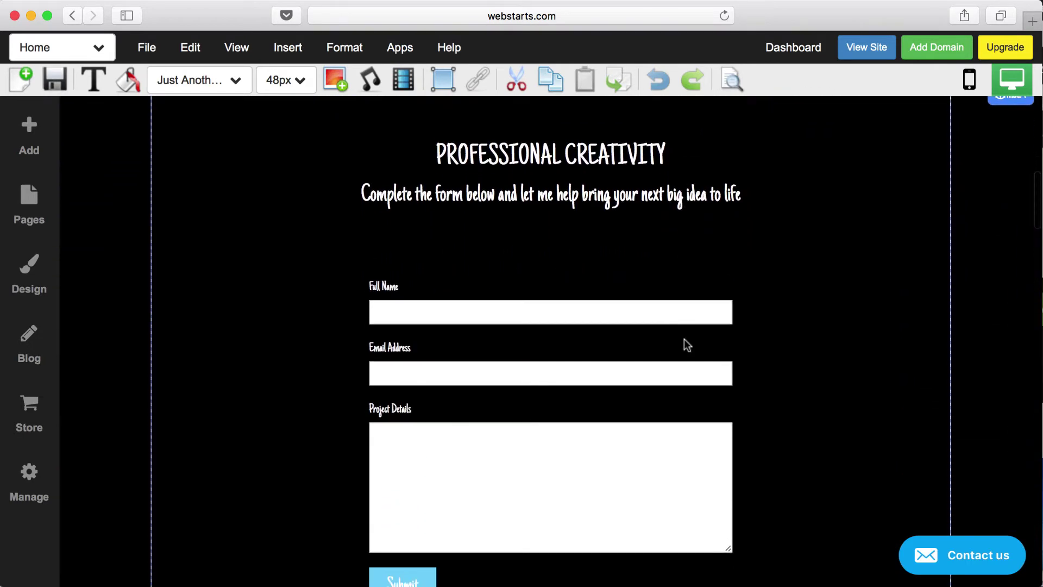
scroll(686, 343, "down", 3)
scroll(685, 343, "down", 10)
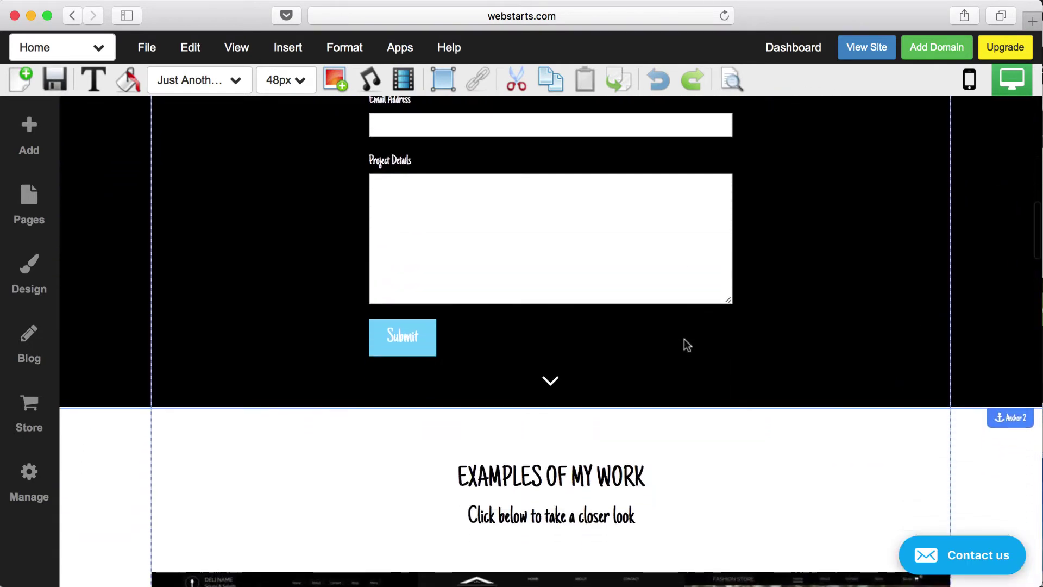
scroll(694, 418, "down", 4)
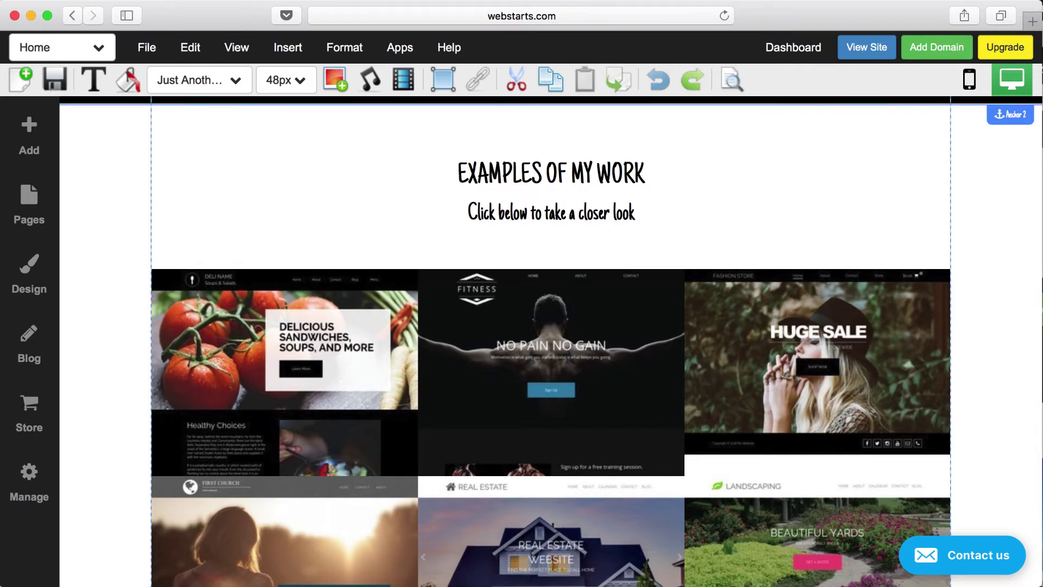
scroll(830, 196, "down", 10)
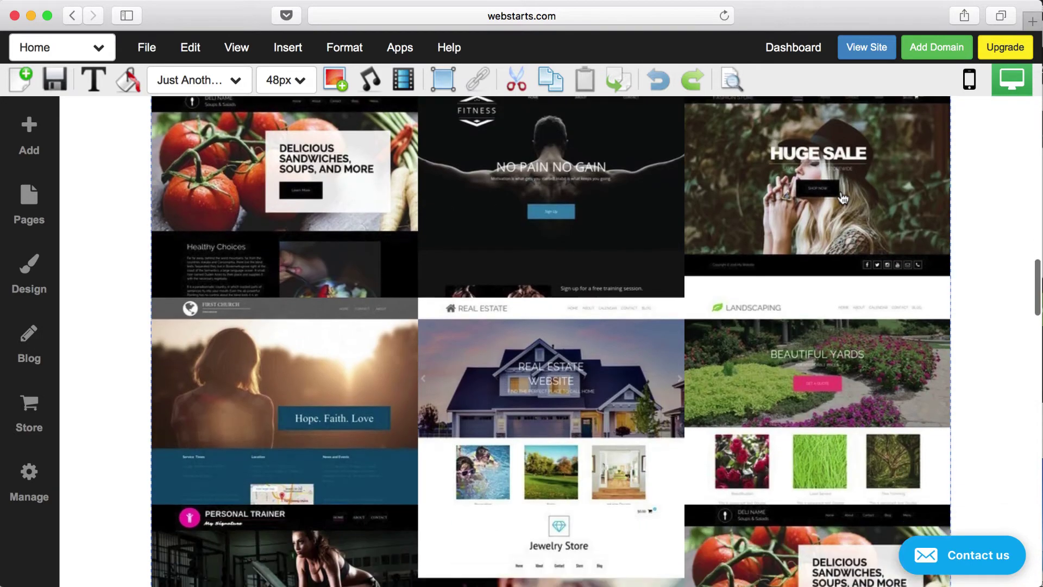
scroll(841, 201, "down", 7)
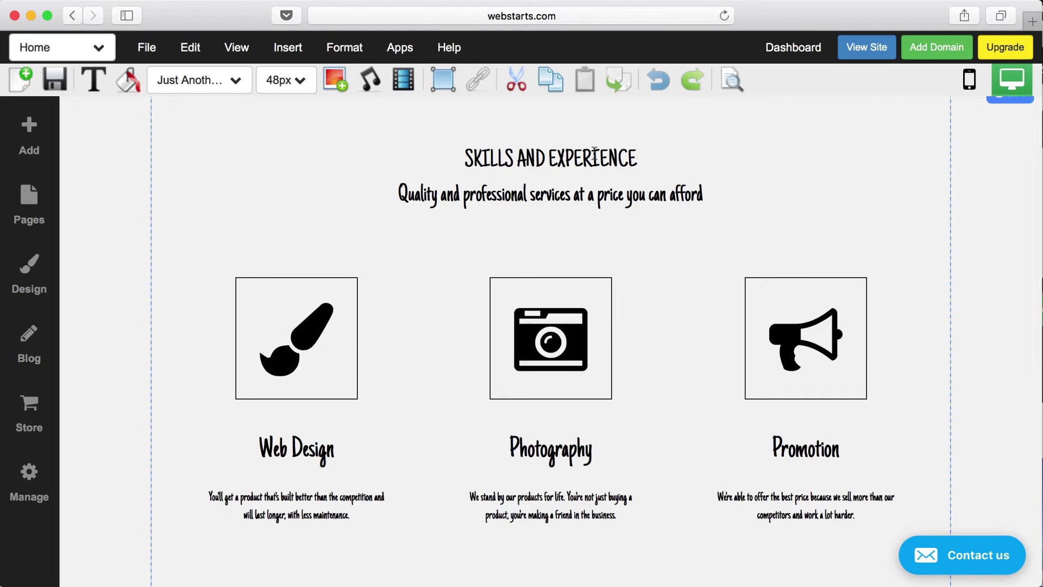
scroll(674, 187, "up", 8)
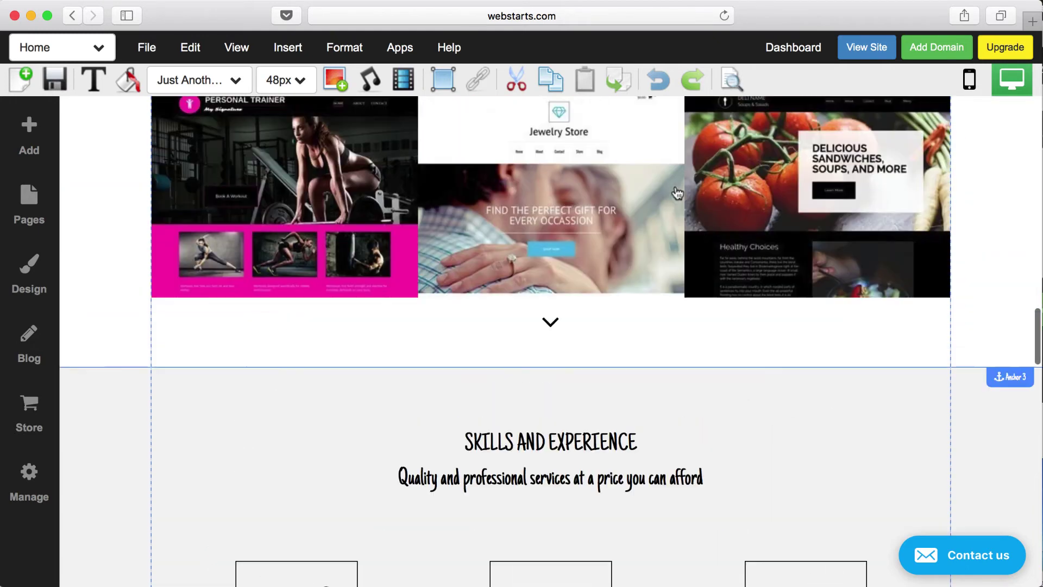
scroll(681, 198, "up", 15)
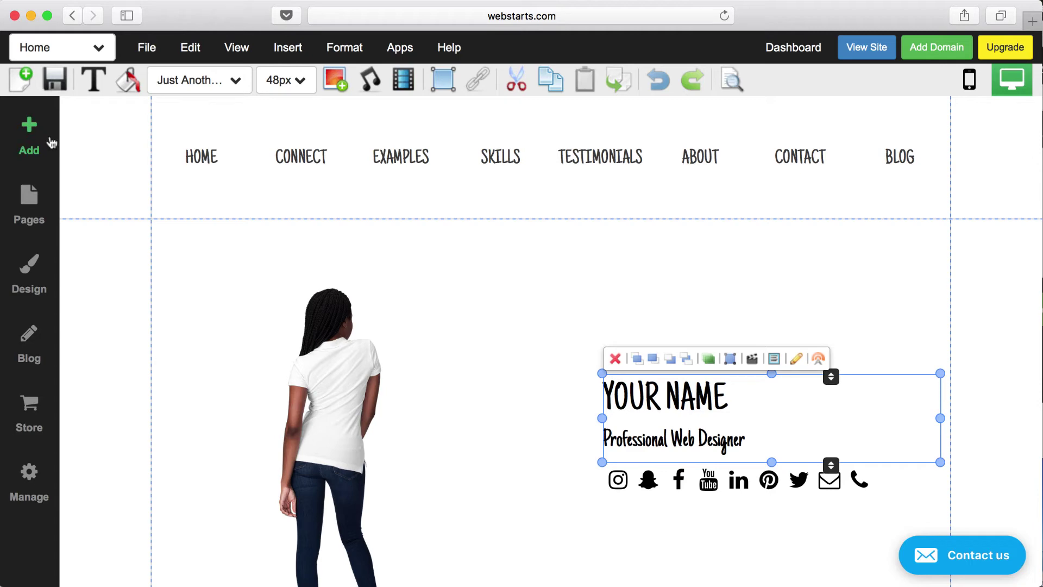
left_click(30, 151)
scroll(123, 318, "down", 1)
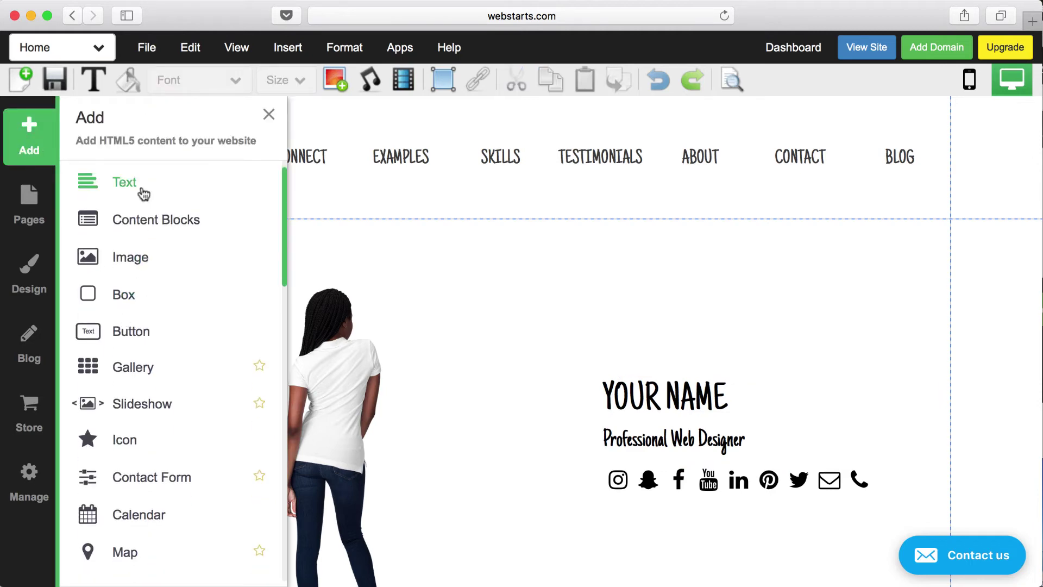
scroll(136, 316, "down", 1)
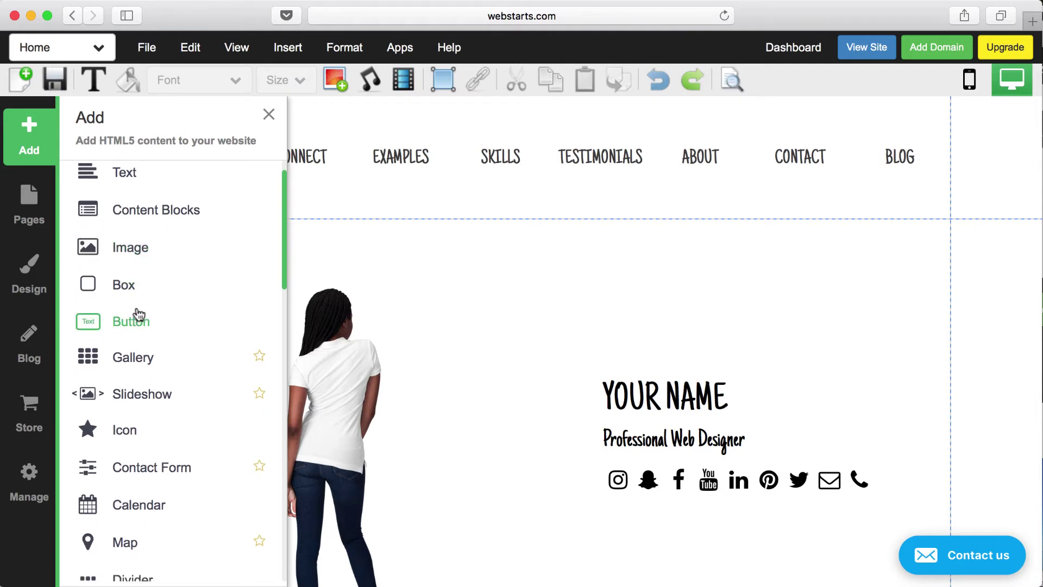
scroll(139, 320, "down", 2)
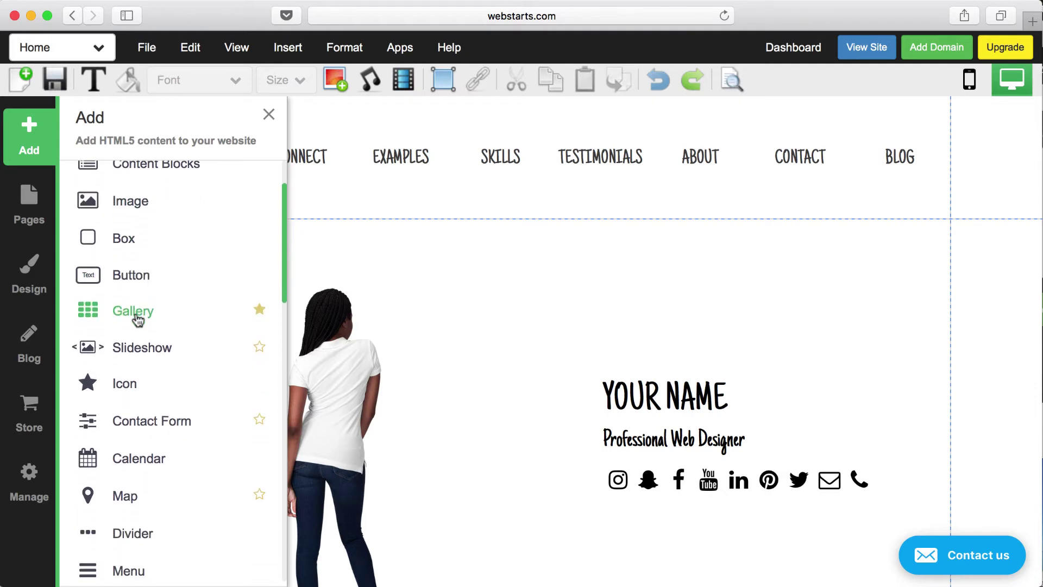
scroll(156, 341, "down", 3)
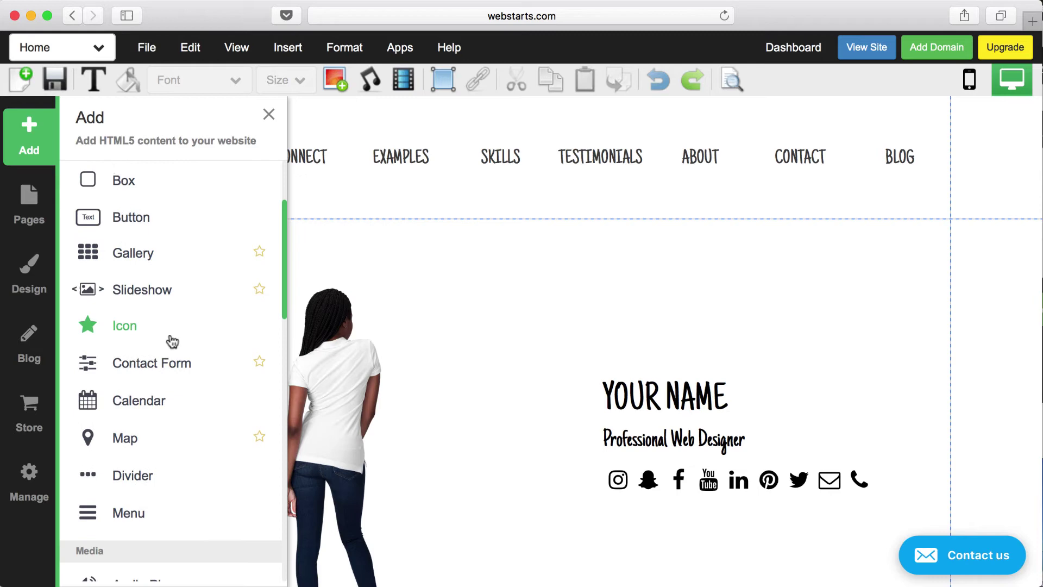
scroll(172, 342, "down", 4)
scroll(172, 342, "down", 1)
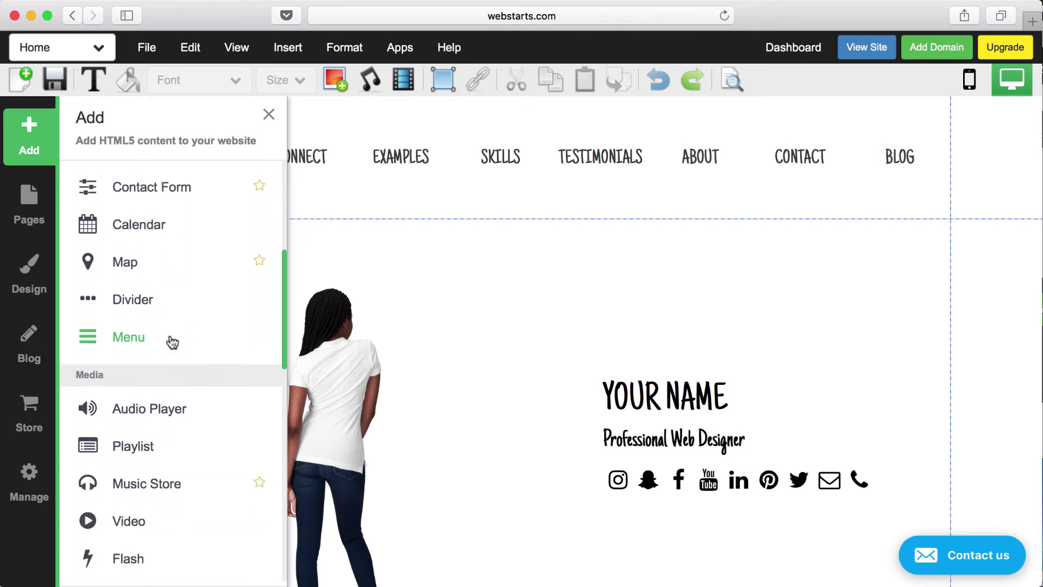
scroll(173, 341, "down", 4)
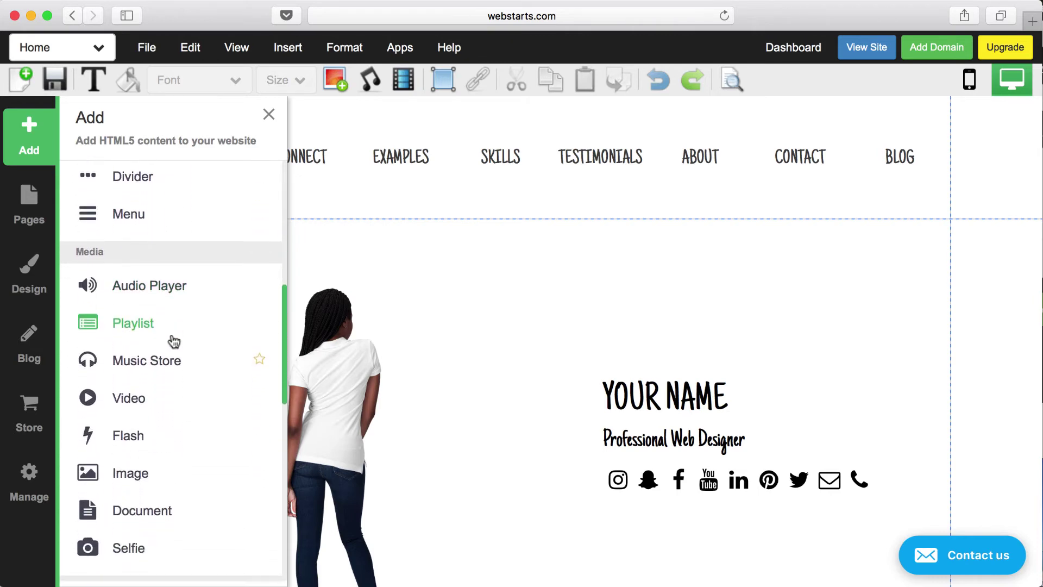
scroll(174, 342, "down", 1)
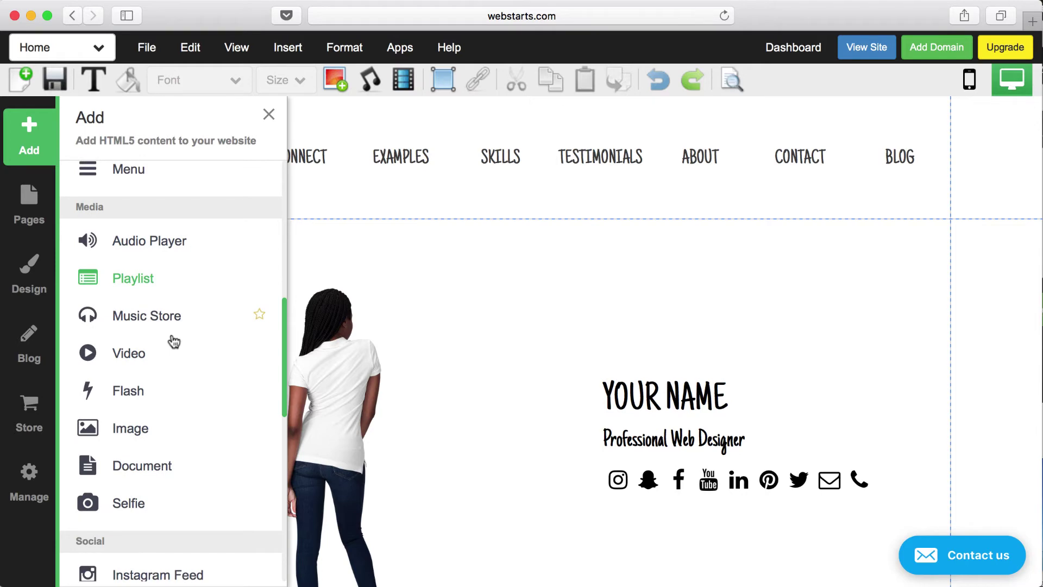
left_click(269, 114)
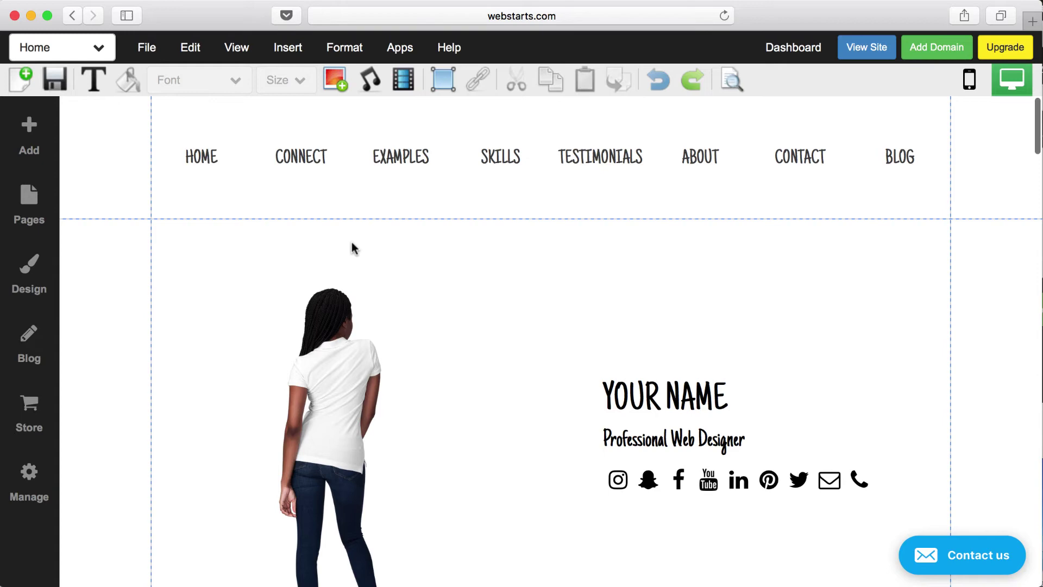
View the live site in a new tab, jump to the CONNECT form, then return to the top
left_click(460, 171)
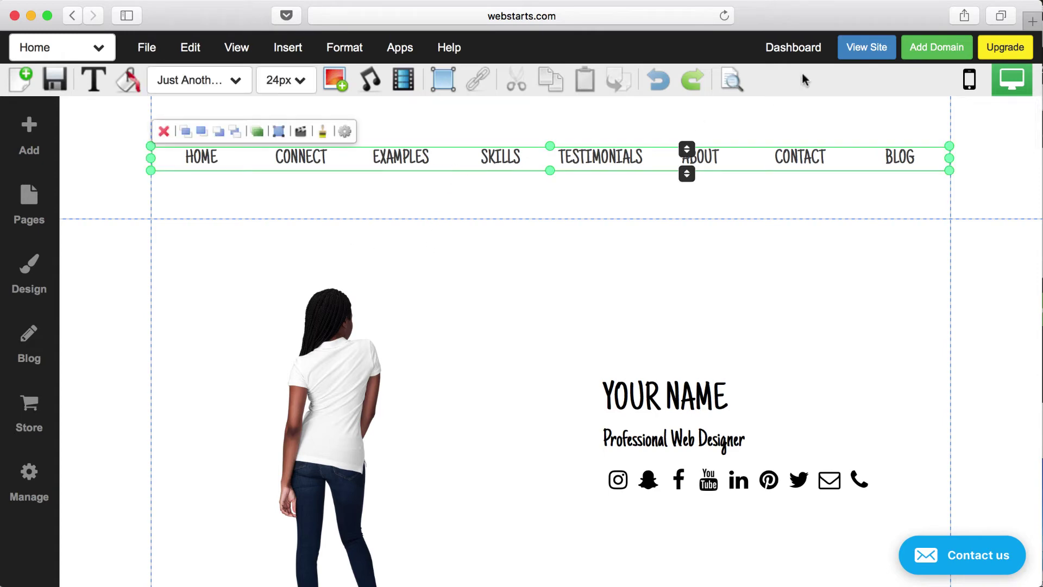
left_click(866, 47)
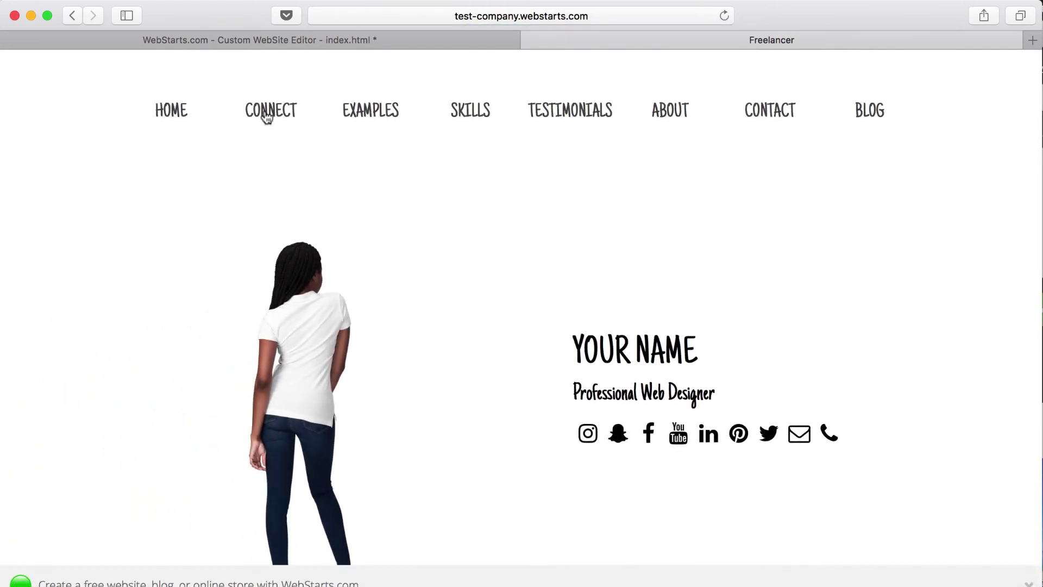
left_click(266, 116)
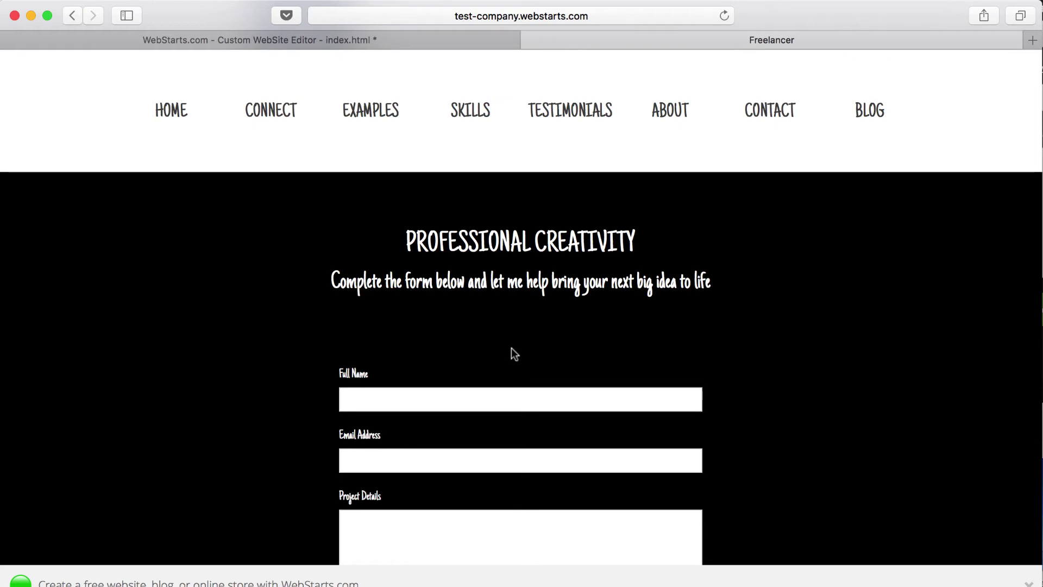
scroll(512, 348, "down", 2)
scroll(512, 349, "up", 2)
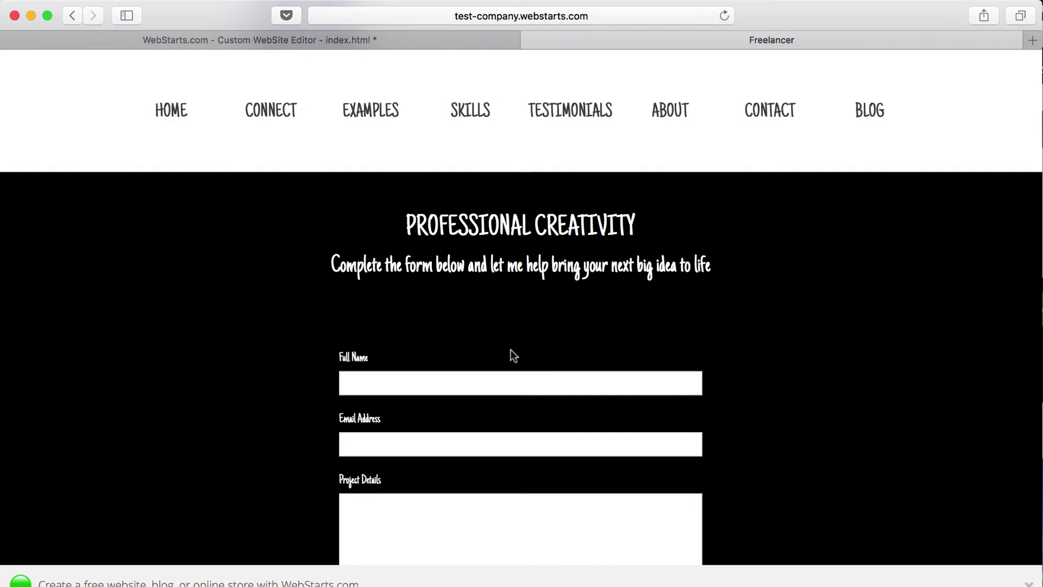
scroll(512, 354, "up", 10)
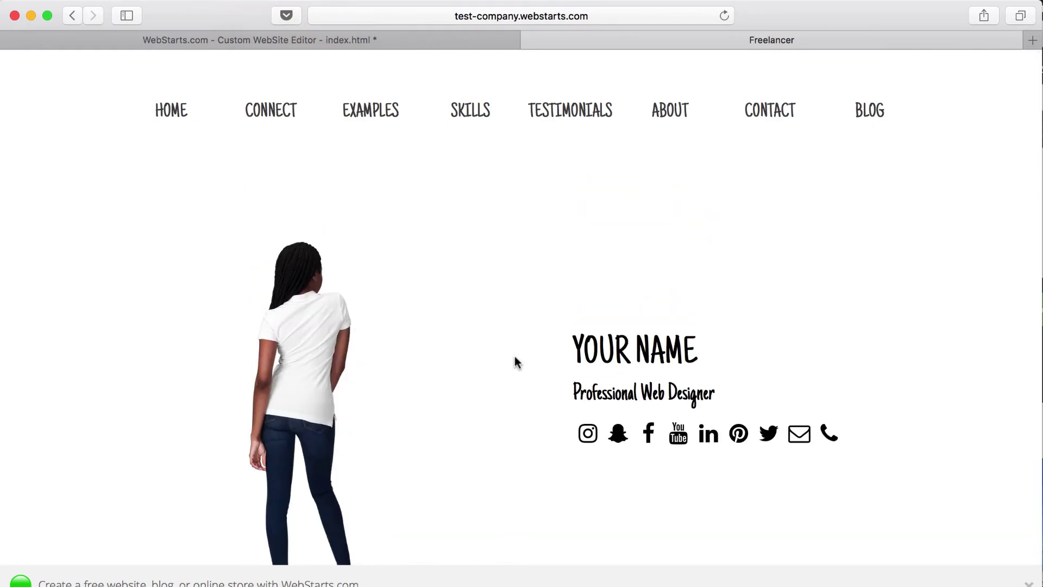
left_click(724, 16)
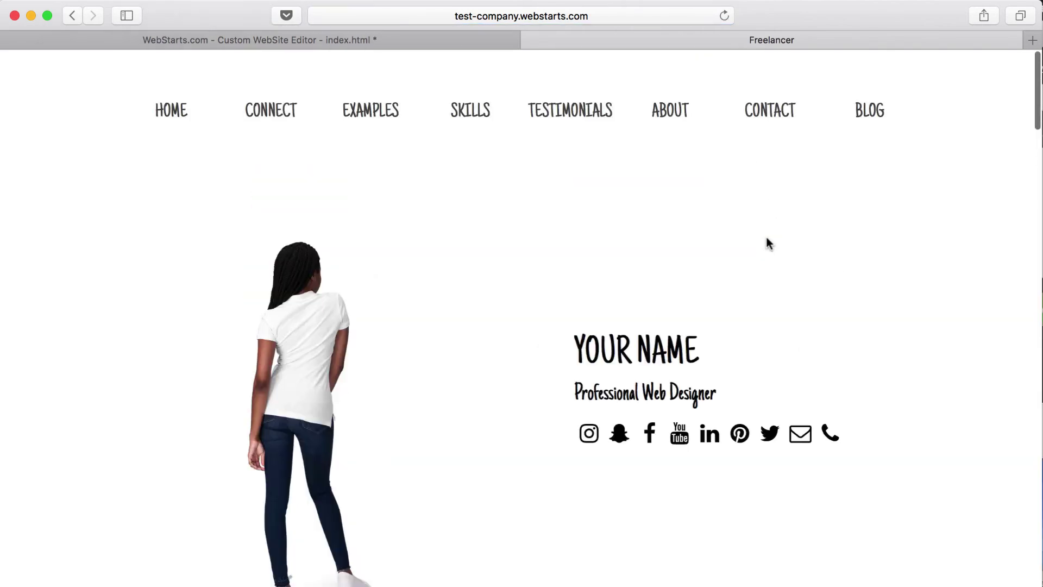
left_click(171, 110)
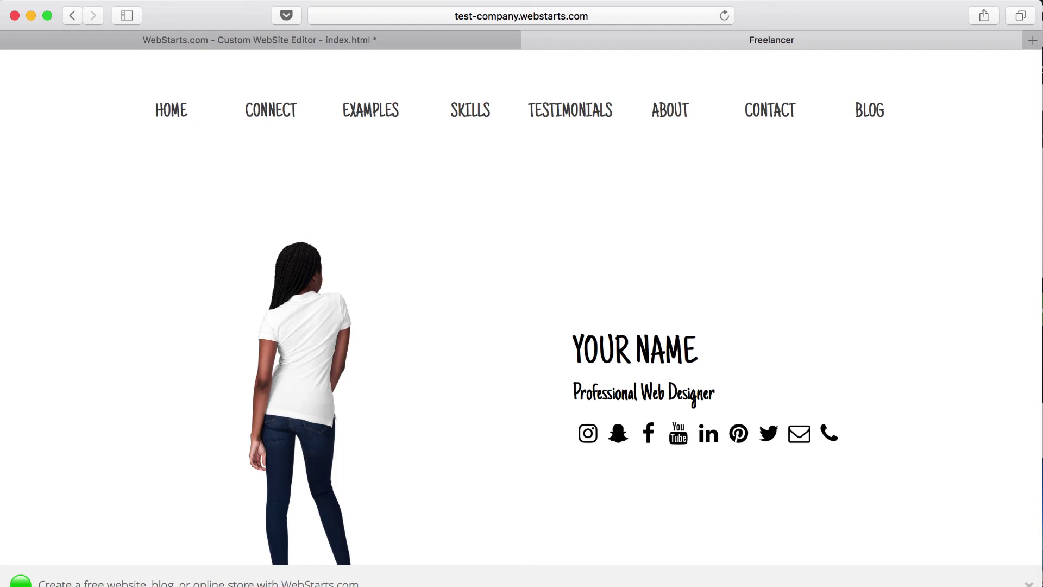
Switch back to the website editor tab showing the Home page
left_click(418, 39)
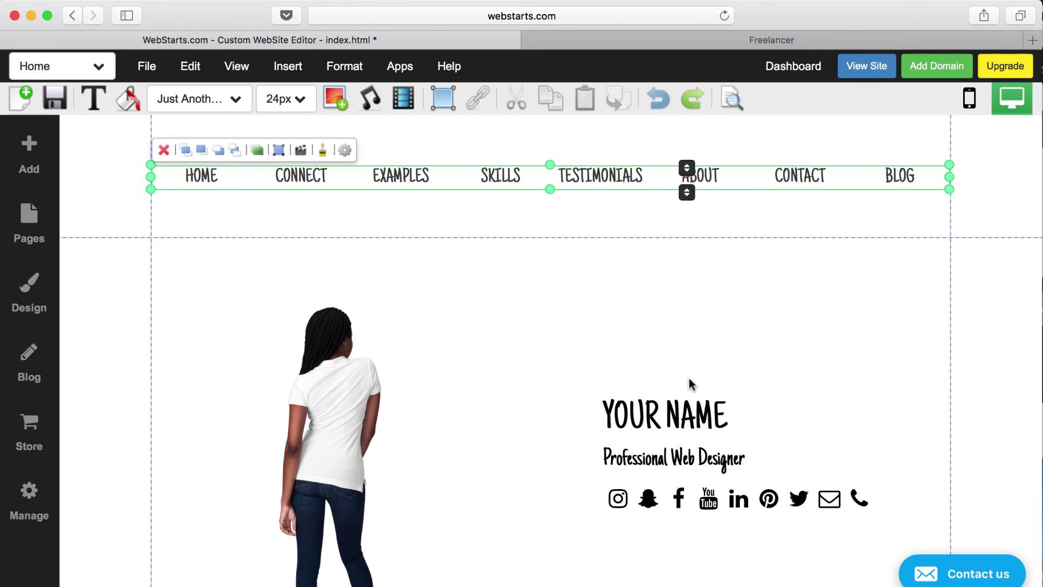
Scroll the editor down to the form section and back, then return to the live site tab
scroll(690, 385, "down", 5)
scroll(690, 385, "down", 15)
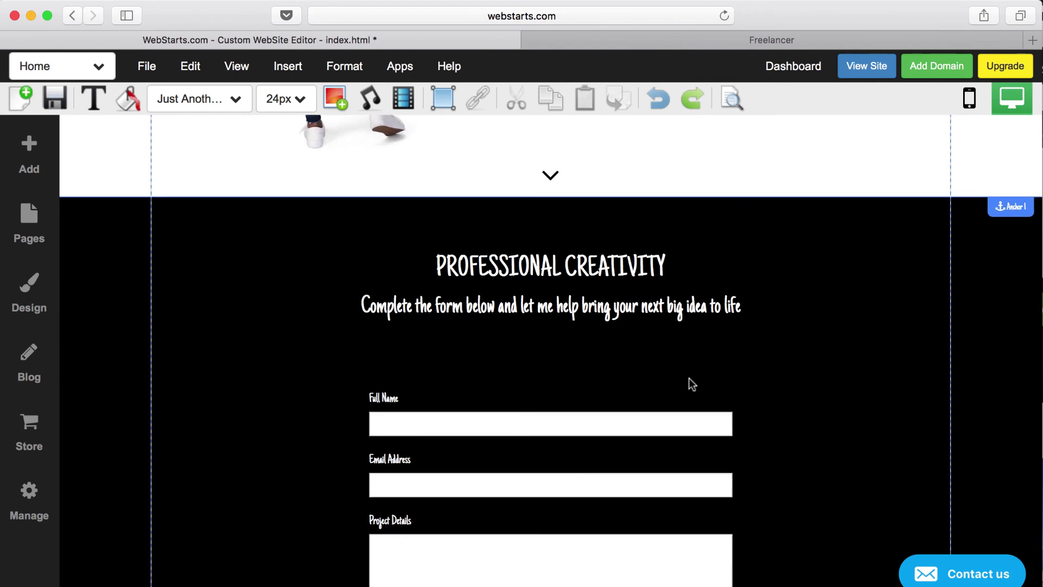
scroll(739, 380, "up", 20)
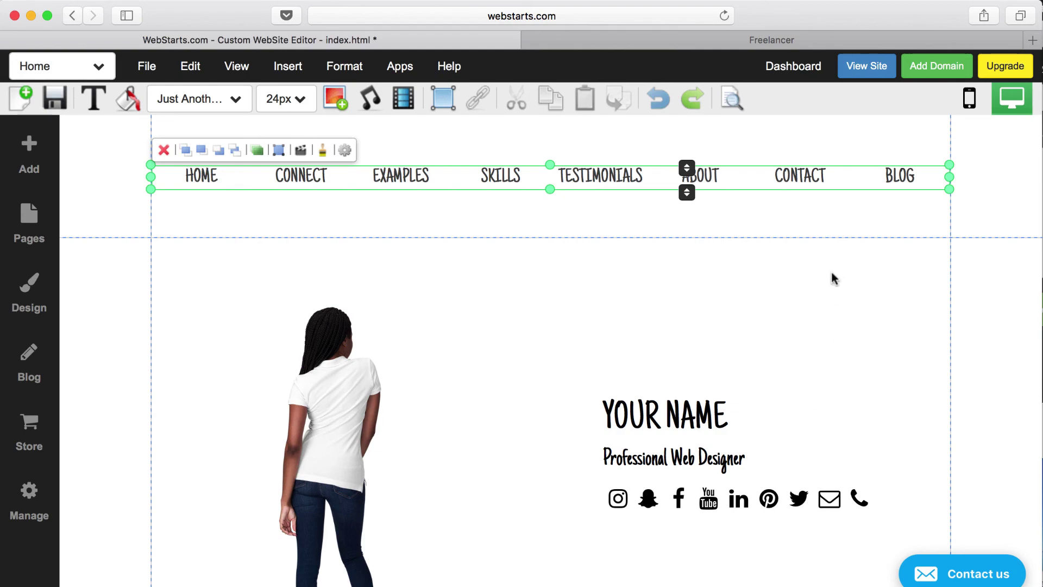
left_click(843, 43)
Scroll the live site down toward the numbered benefits list and Portfolio footer
scroll(750, 347, "down", 15)
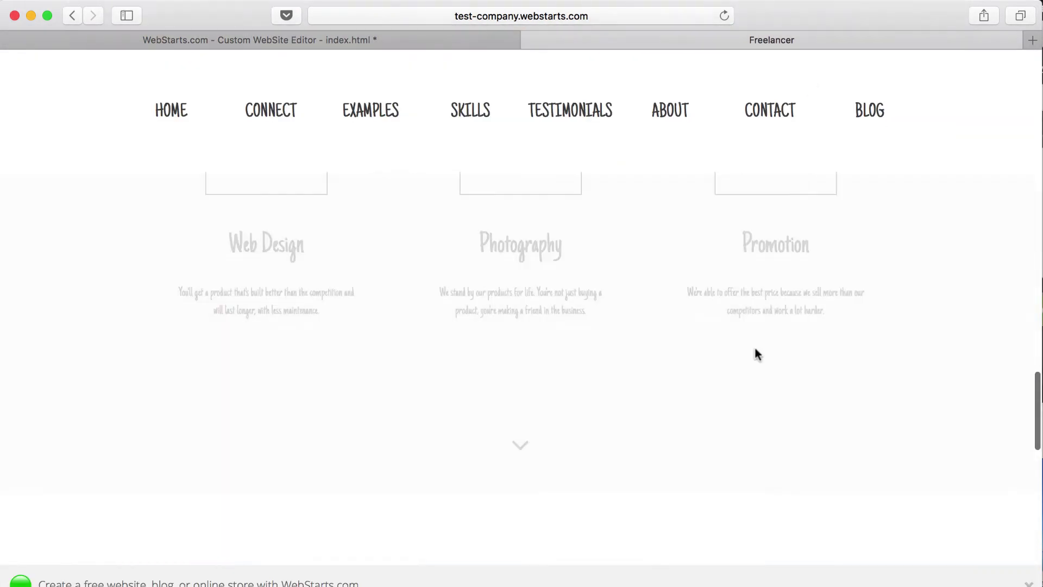